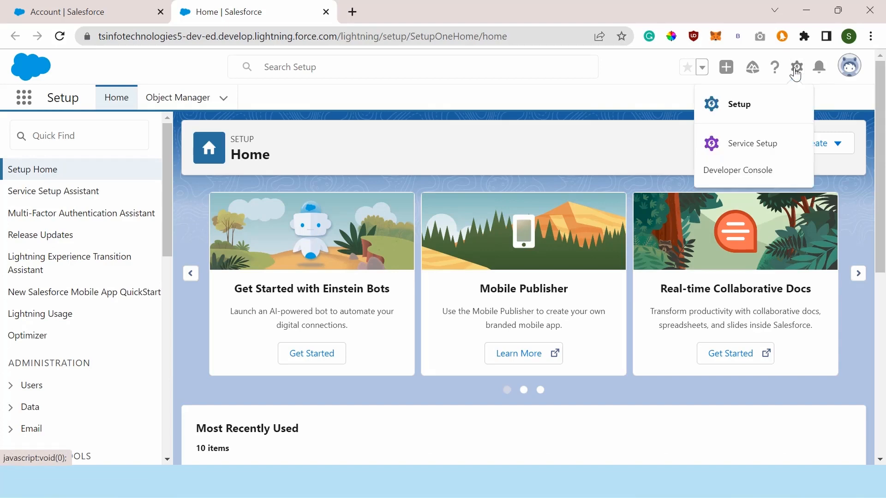
Step: Open Setup in a new browser tab and close the earlier Setup tab
{"action": "left_click", "coordinate": [743, 104]}
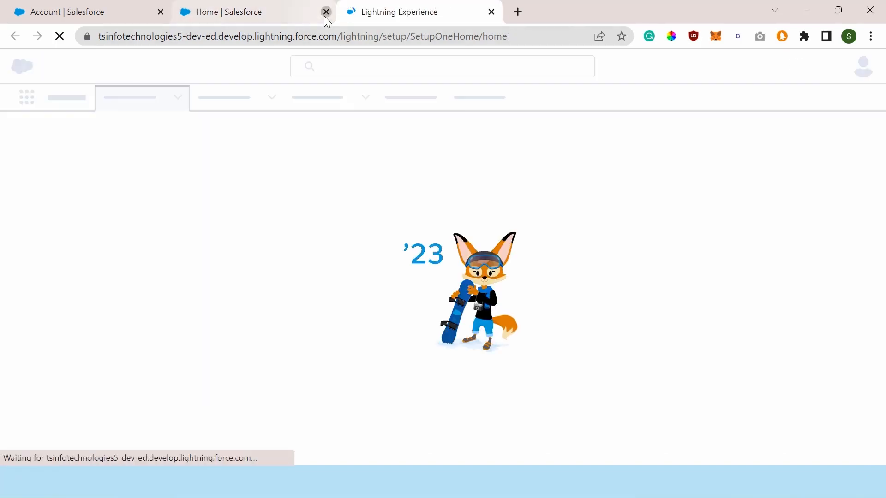
{"action": "left_click", "coordinate": [325, 14]}
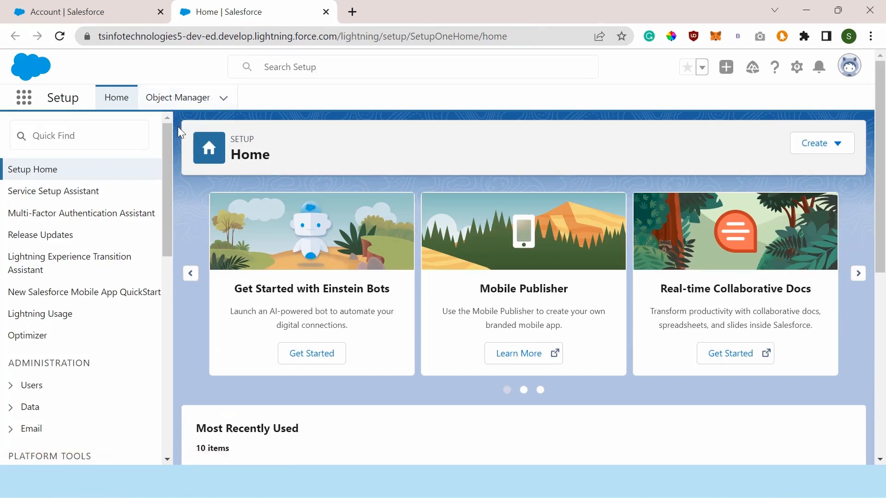
Step: Find Accounts among all items in the App Launcher and open the University of Arizona account record
{"action": "left_click", "coordinate": [21, 102]}
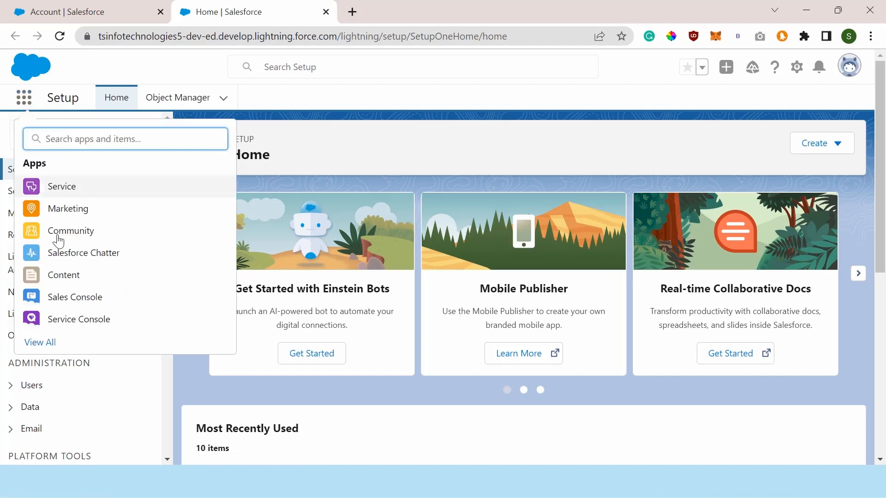
{"action": "left_click", "coordinate": [48, 344]}
{"action": "scroll", "coordinate": [298, 264], "scroll_direction": "down", "scroll_amount": 5}
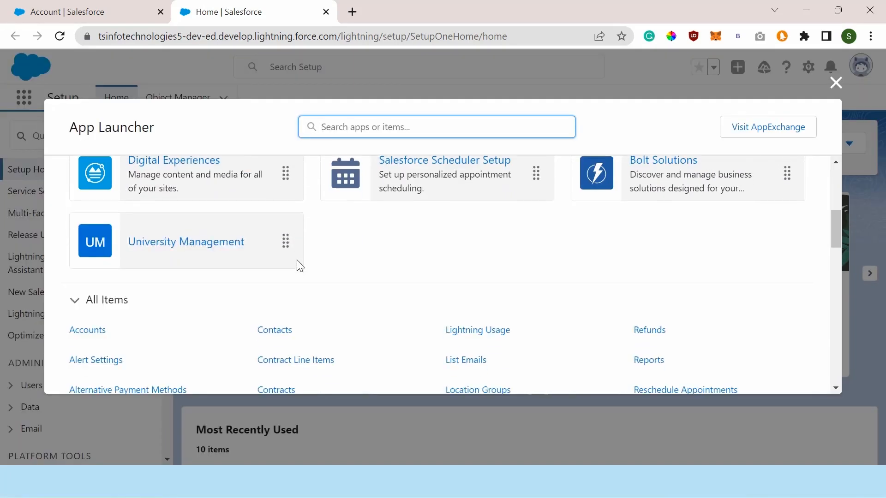
{"action": "left_click", "coordinate": [94, 341]}
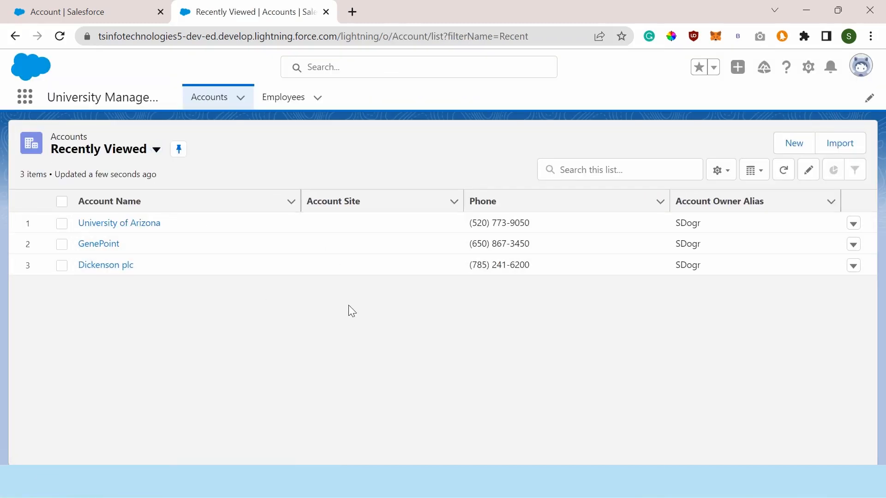
{"action": "left_click", "coordinate": [122, 232]}
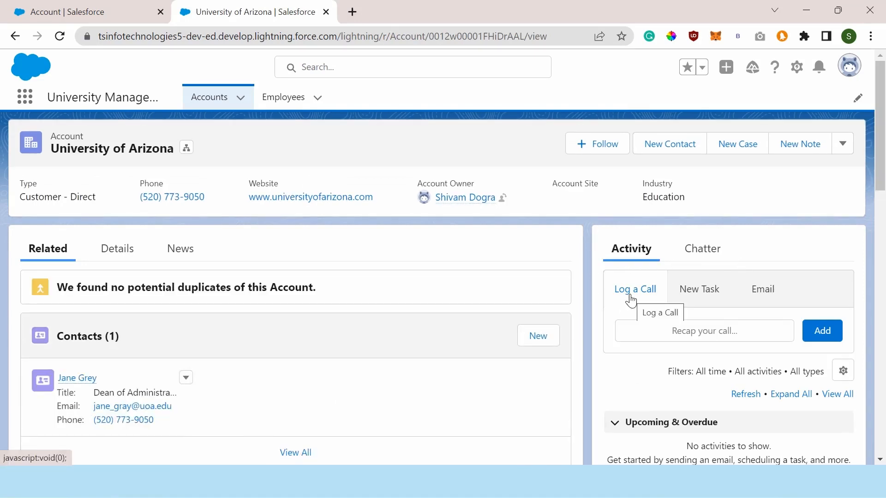
Step: Open the Log a Call form in the account's activity area and examine its available fields
{"action": "left_click", "coordinate": [630, 296]}
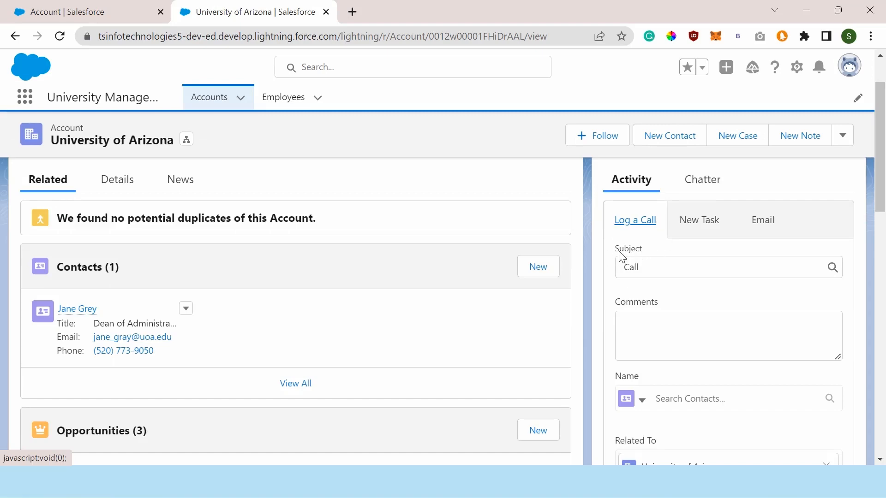
{"action": "scroll", "coordinate": [724, 331], "scroll_direction": "down", "scroll_amount": 4}
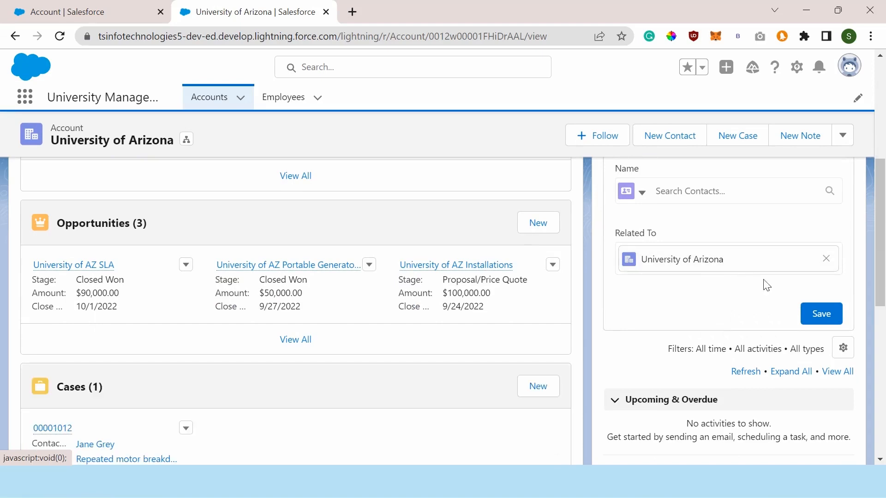
{"action": "scroll", "coordinate": [677, 278], "scroll_direction": "up", "scroll_amount": 5}
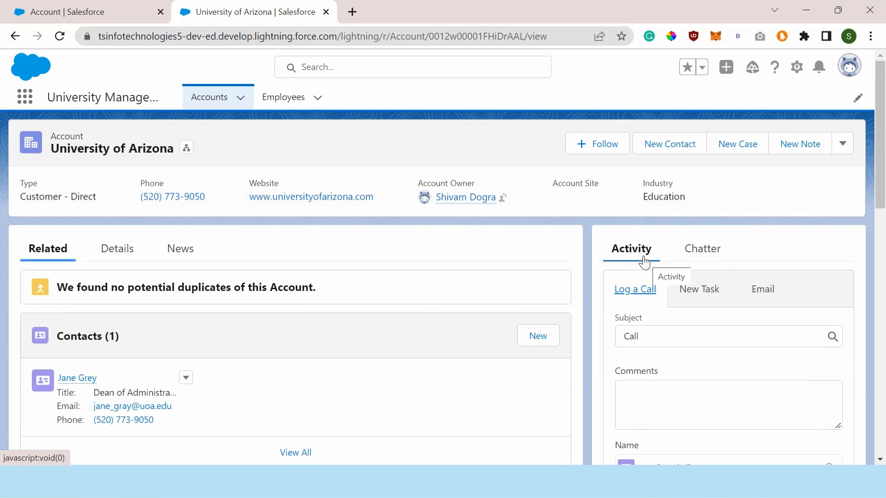
{"action": "scroll", "coordinate": [672, 316], "scroll_direction": "down", "scroll_amount": 3}
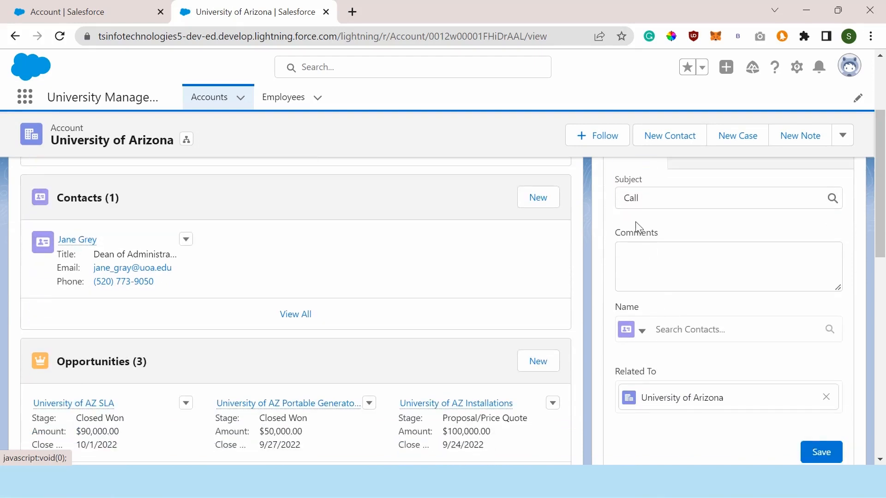
{"action": "scroll", "coordinate": [635, 222], "scroll_direction": "up", "scroll_amount": 2}
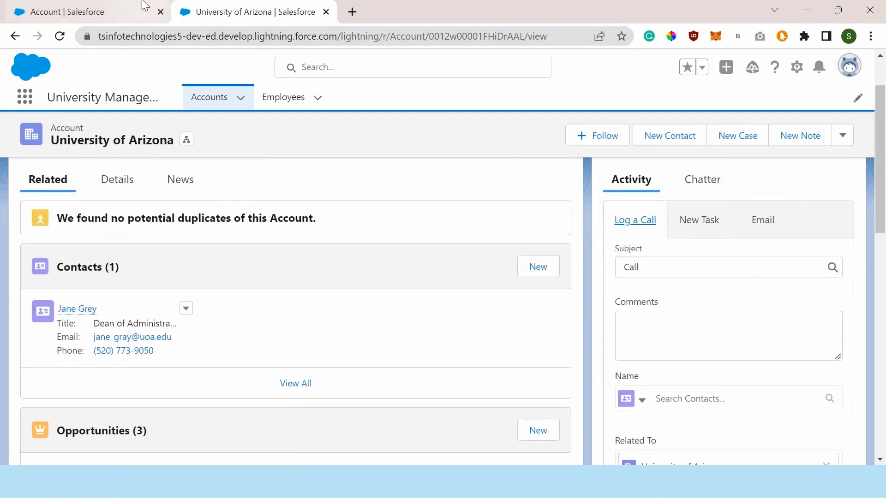
Step: Return to Setup and open the Buttons, Links, and Actions of the Account object in Object Manager
{"action": "left_click", "coordinate": [798, 68]}
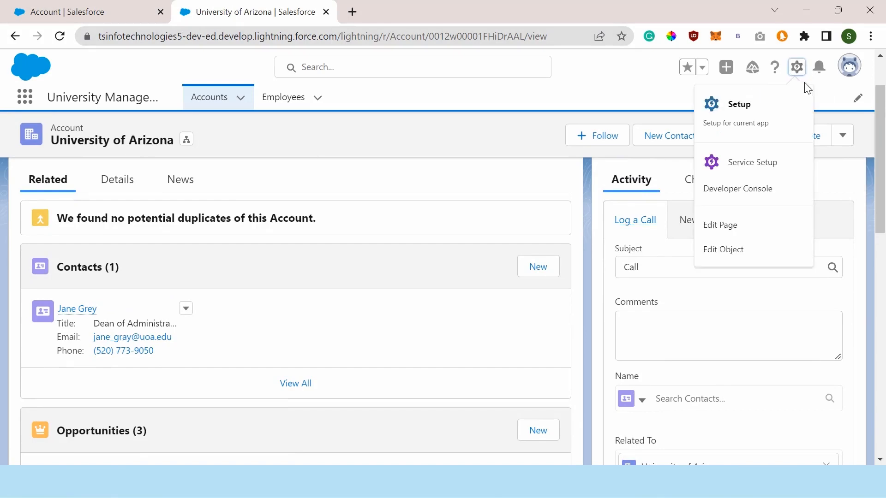
{"action": "left_click", "coordinate": [756, 104]}
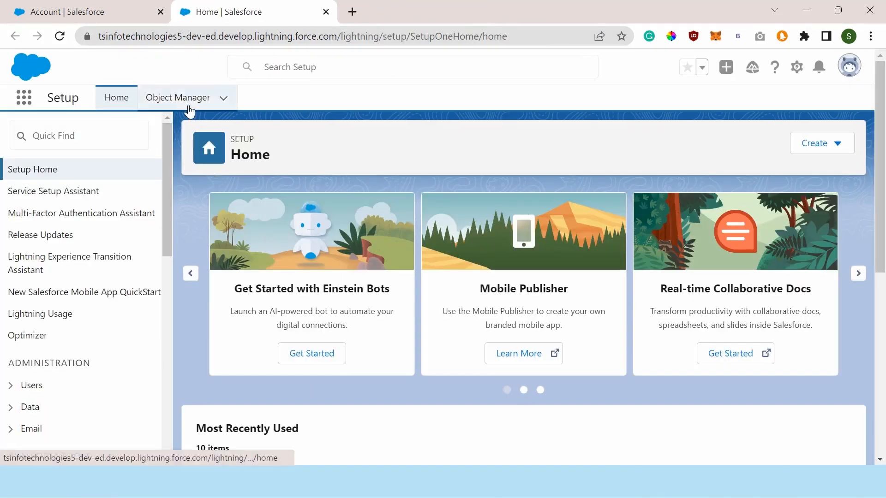
{"action": "left_click", "coordinate": [185, 109]}
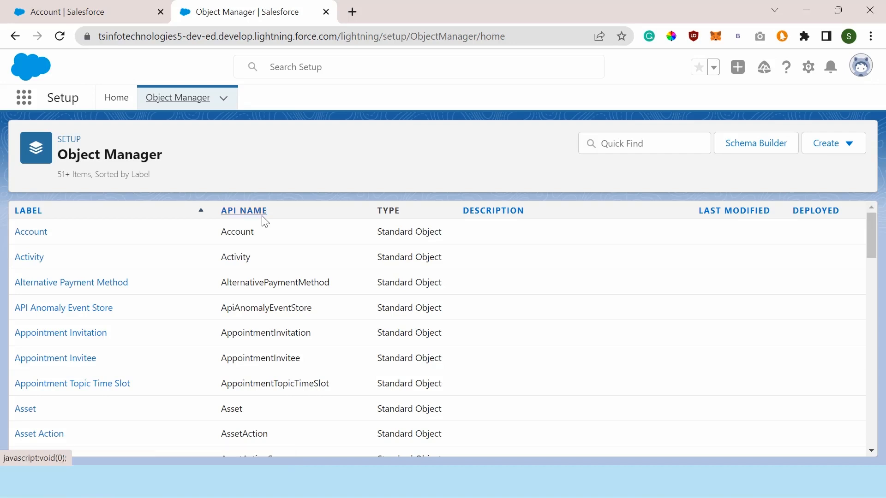
{"action": "left_click", "coordinate": [28, 240]}
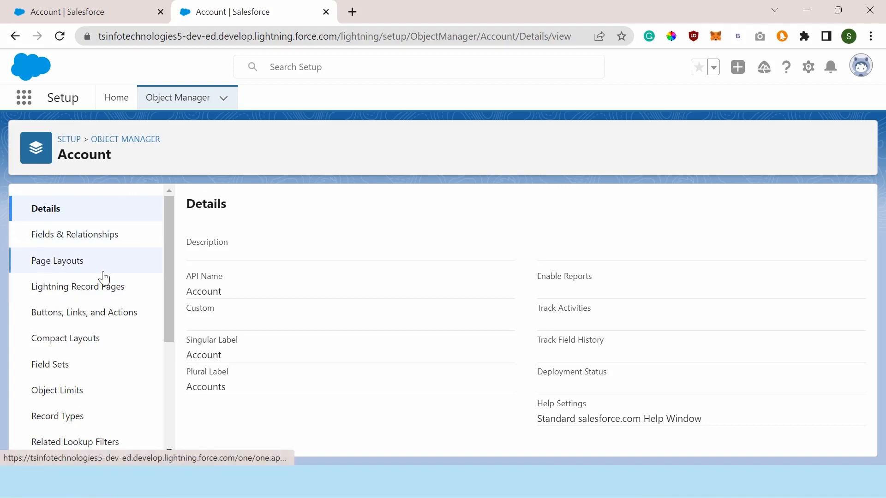
{"action": "left_click", "coordinate": [80, 323]}
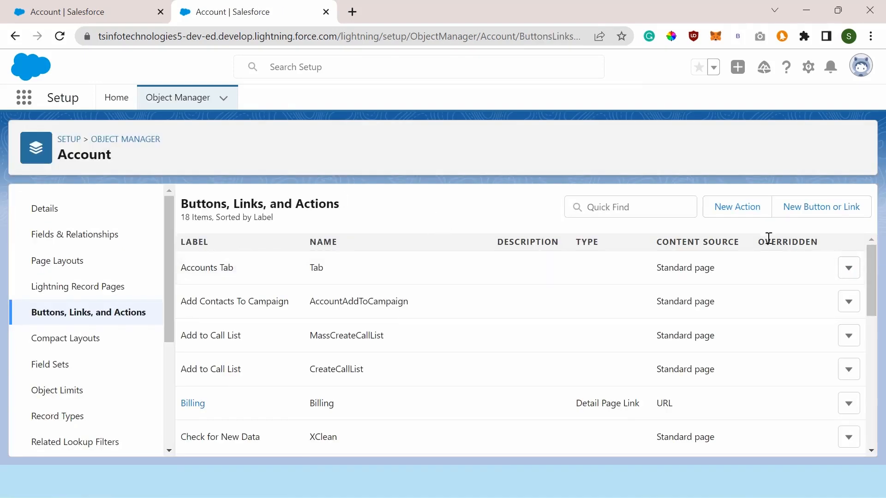
Step: Start a new action on the Account object with Log a Call as the action type
{"action": "left_click", "coordinate": [748, 218]}
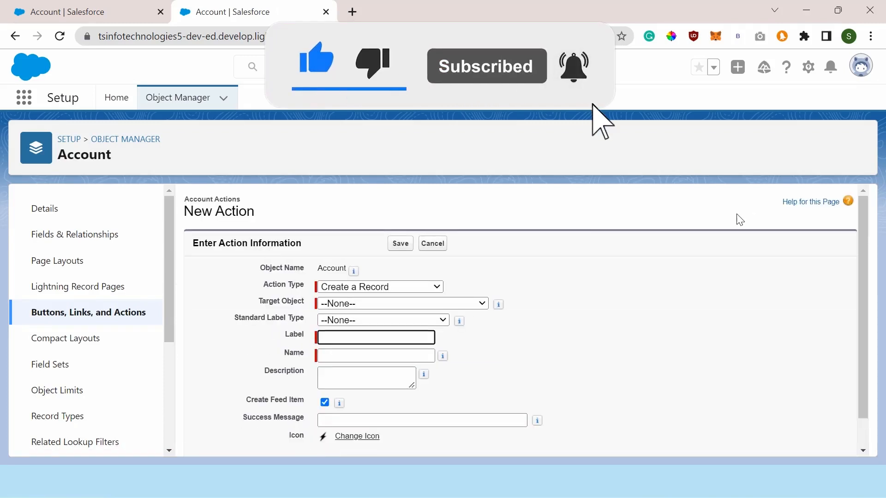
{"action": "scroll", "coordinate": [417, 228], "scroll_direction": "down", "scroll_amount": 1}
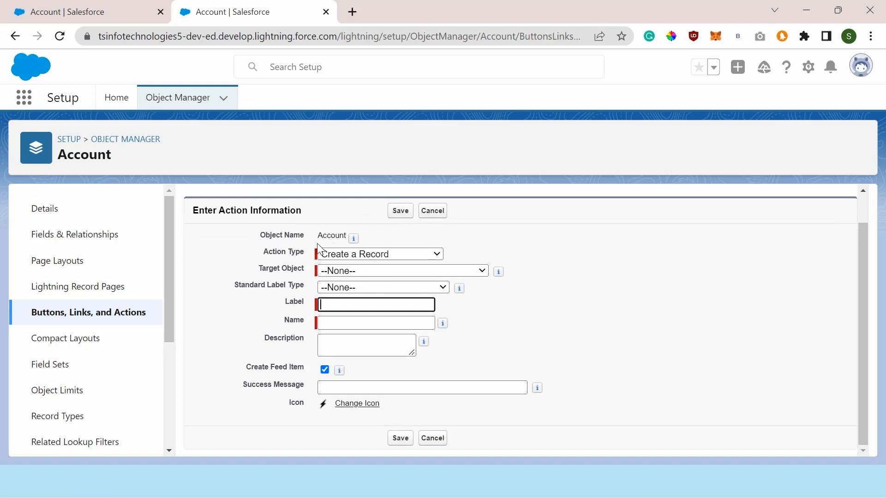
{"action": "left_click", "coordinate": [364, 254]}
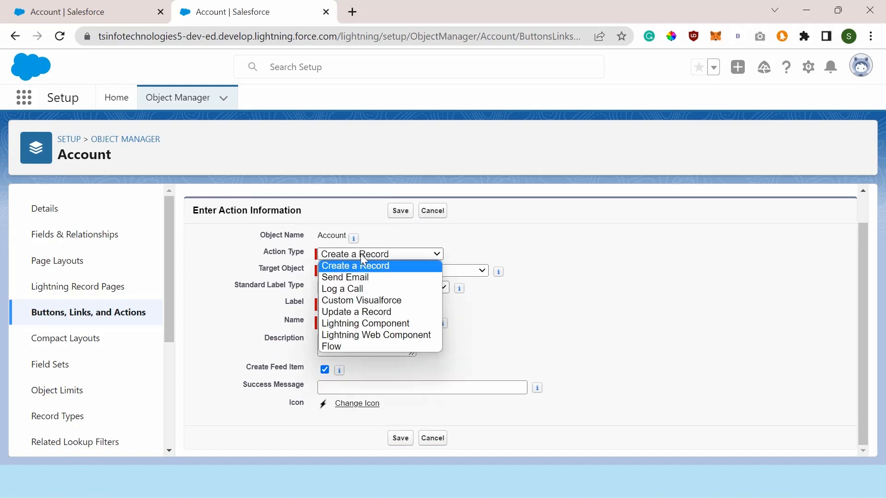
{"action": "left_click", "coordinate": [363, 290]}
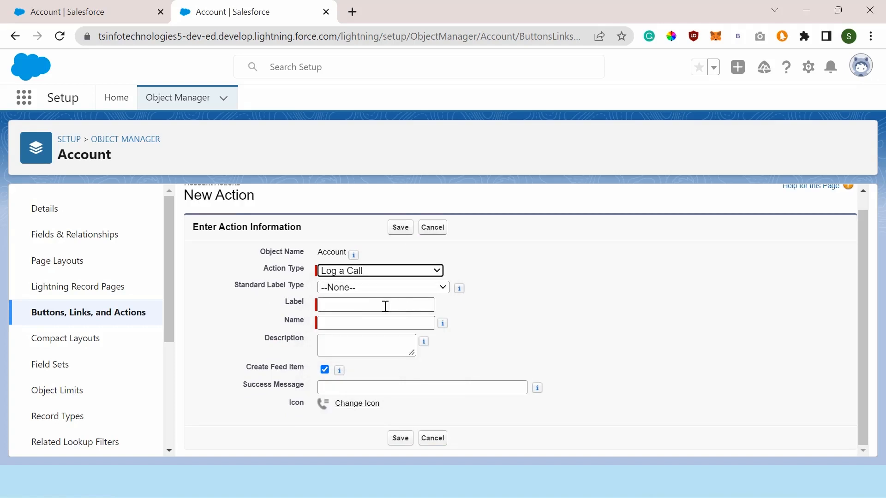
Step: Label the action "Log a Account", enter the description "This action is used to log a count", and save the action
{"action": "left_click", "coordinate": [347, 306]}
{"action": "left_click", "coordinate": [347, 305]}
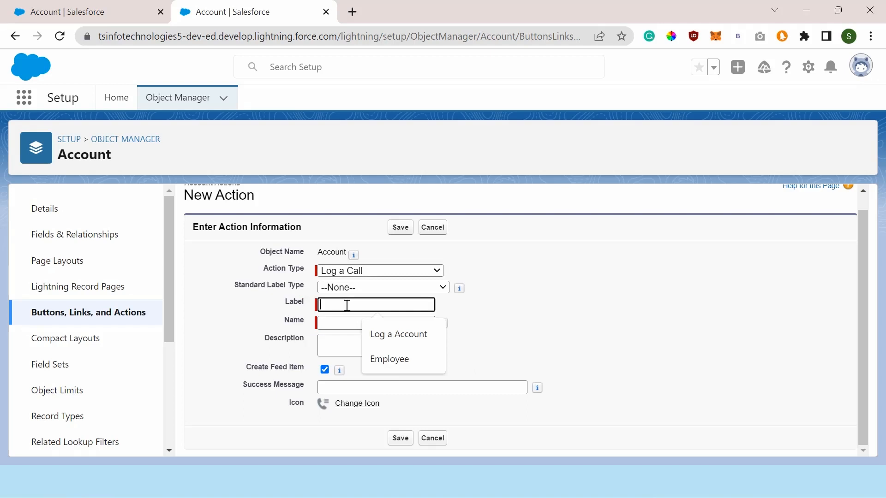
{"action": "left_click", "coordinate": [395, 334]}
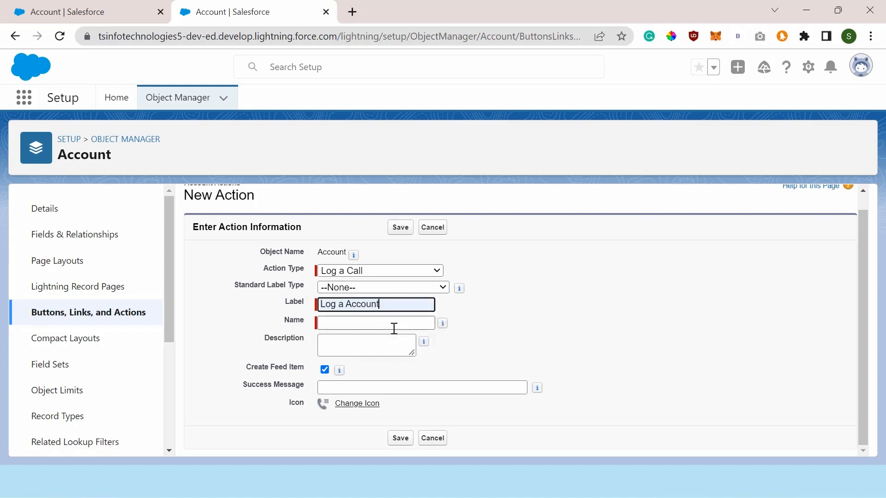
{"action": "left_click", "coordinate": [489, 315]}
{"action": "left_click", "coordinate": [346, 340]}
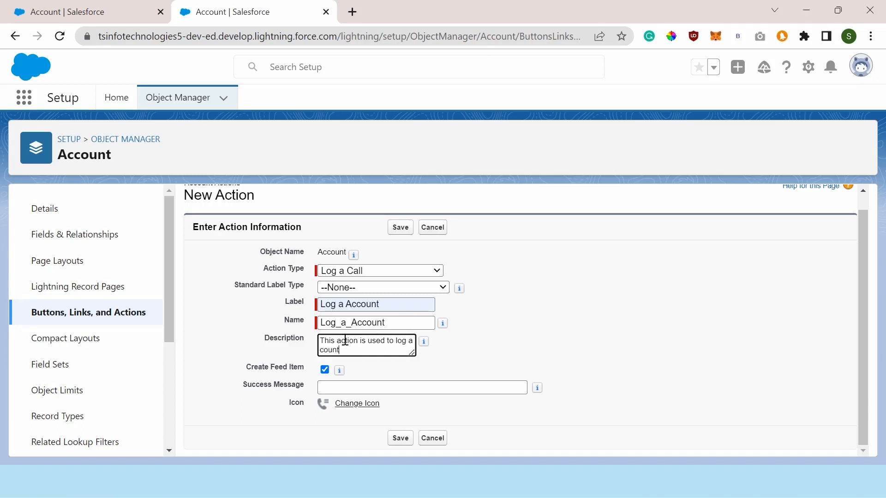
{"action": "left_click", "coordinate": [418, 385]}
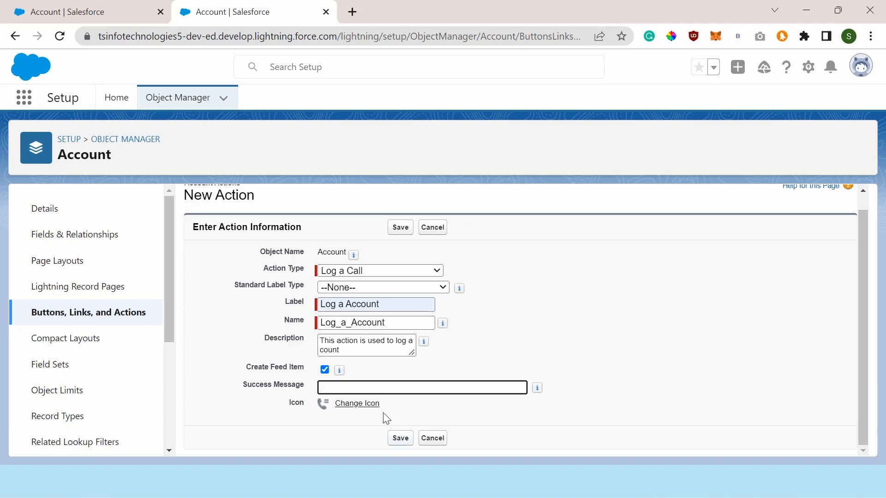
{"action": "left_click", "coordinate": [400, 439]}
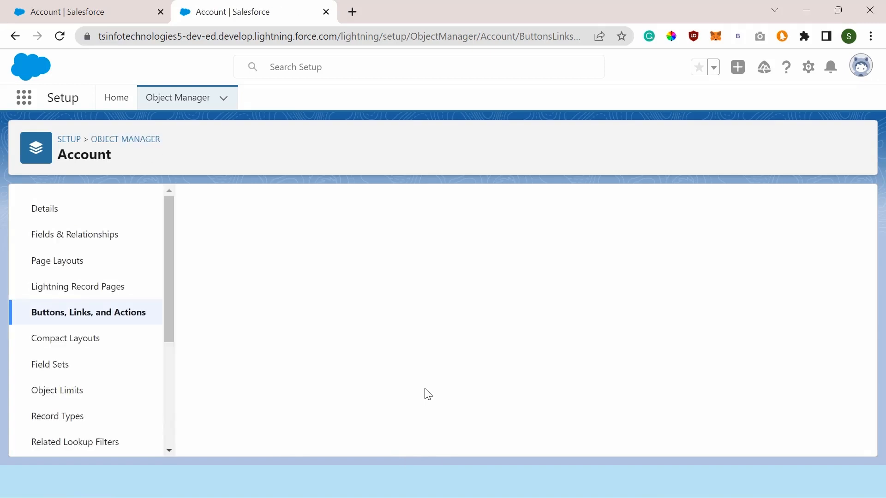
Step: Add the Status field to the action layout between Subject and Comments
{"action": "scroll", "coordinate": [422, 382], "scroll_direction": "down", "scroll_amount": 2}
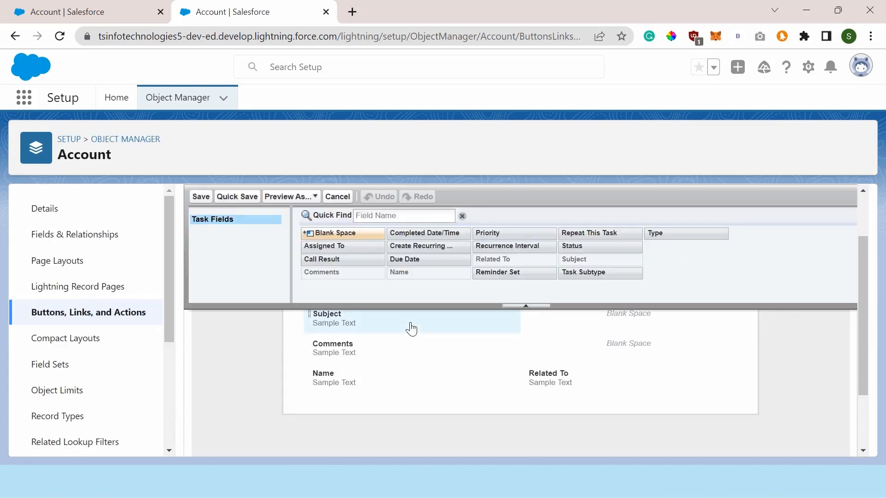
{"action": "scroll", "coordinate": [478, 394], "scroll_direction": "up", "scroll_amount": 2}
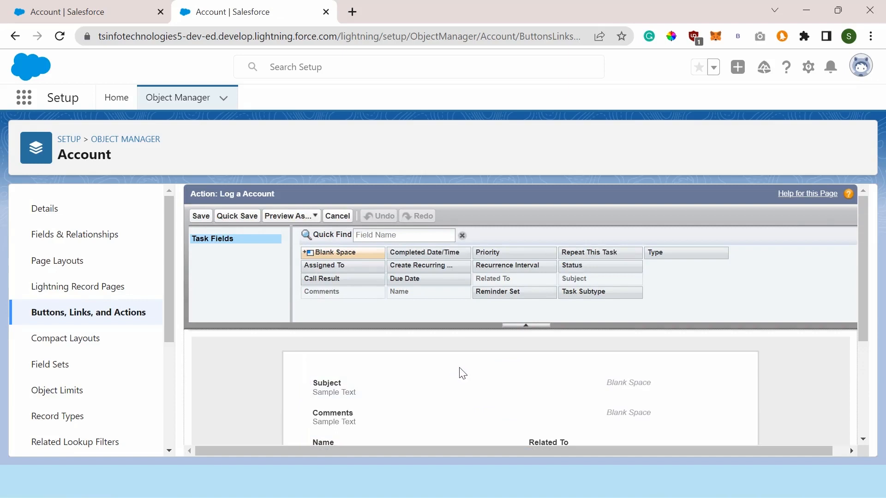
{"action": "scroll", "coordinate": [461, 369], "scroll_direction": "down", "scroll_amount": 2}
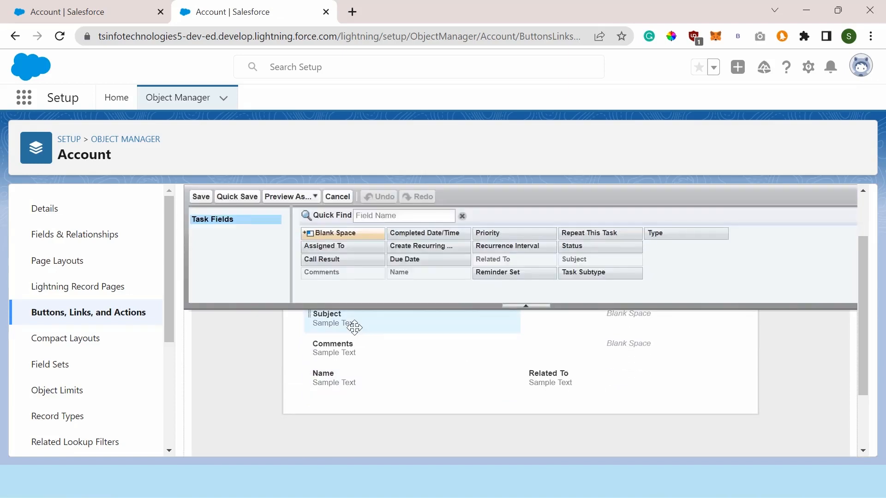
{"action": "scroll", "coordinate": [457, 386], "scroll_direction": "up", "scroll_amount": 2}
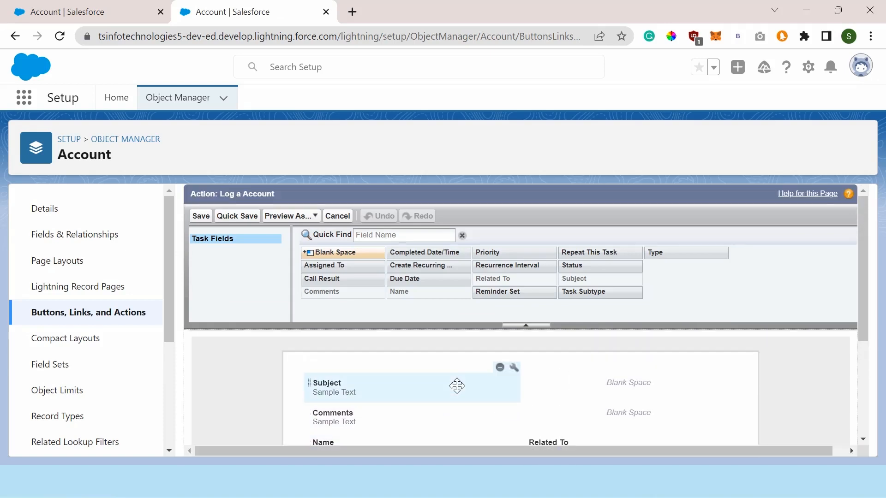
{"action": "scroll", "coordinate": [457, 385], "scroll_direction": "down", "scroll_amount": 2}
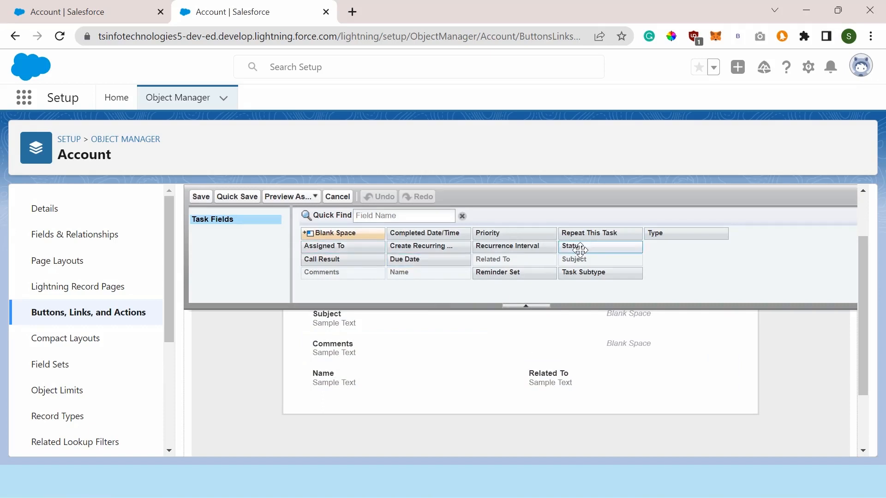
{"action": "left_click_drag", "start_coordinate": [578, 249], "coordinate": [352, 392]}
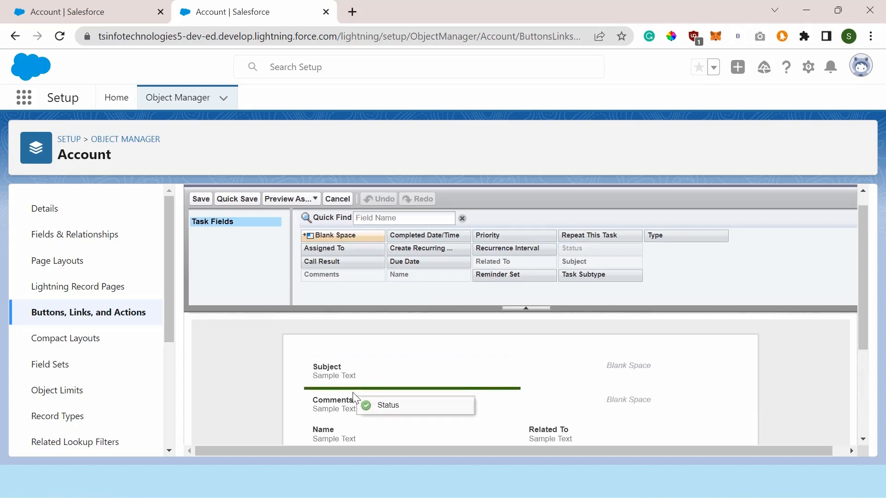
{"action": "left_click_drag", "start_coordinate": [352, 392], "coordinate": [353, 392]}
Step: Move the Related To field into the first column of the action layout, between Status and Comments
{"action": "scroll", "coordinate": [447, 390], "scroll_direction": "down", "scroll_amount": 1}
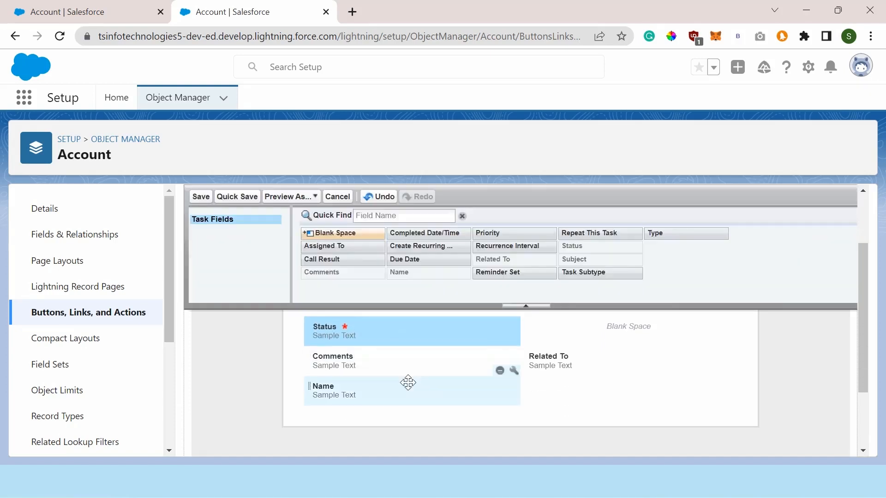
{"action": "scroll", "coordinate": [461, 379], "scroll_direction": "up", "scroll_amount": 1}
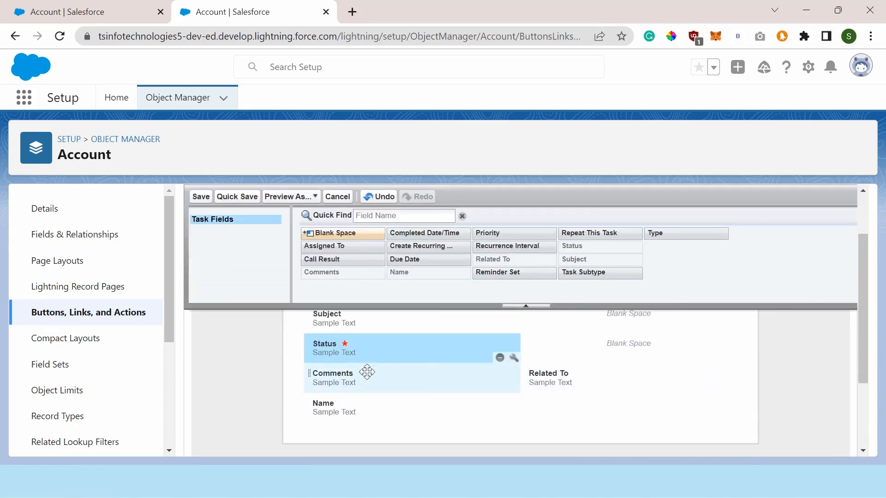
{"action": "scroll", "coordinate": [392, 380], "scroll_direction": "up", "scroll_amount": 1}
{"action": "scroll", "coordinate": [392, 382], "scroll_direction": "down", "scroll_amount": 1}
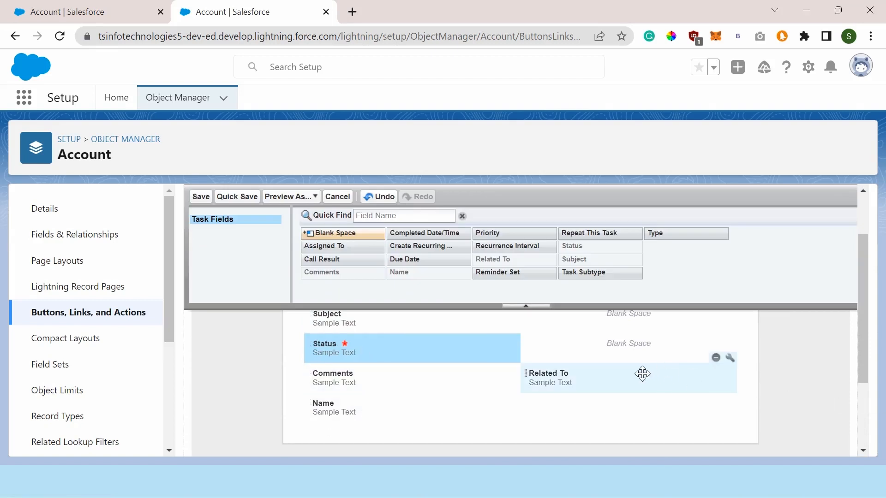
{"action": "left_click_drag", "start_coordinate": [641, 375], "coordinate": [371, 366]}
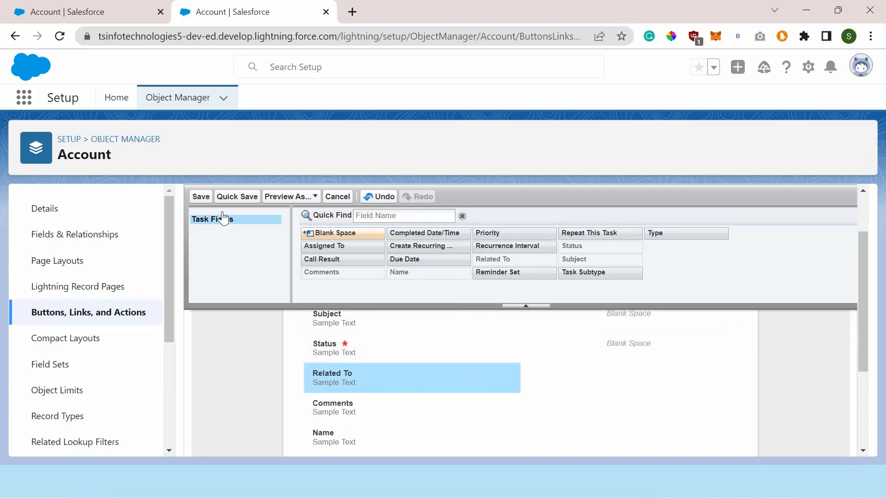
Step: Save the action layout and open the Account object's page layout named Account Layout for editing
{"action": "left_click", "coordinate": [200, 196]}
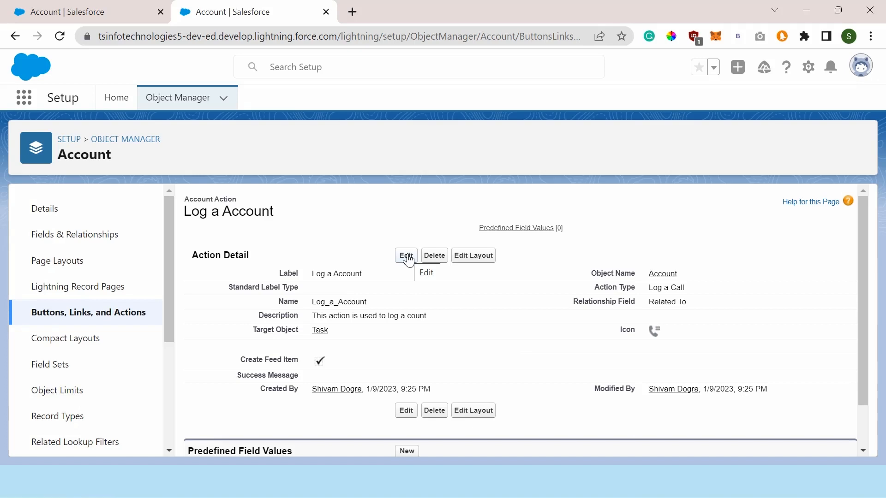
{"action": "left_click", "coordinate": [75, 265]}
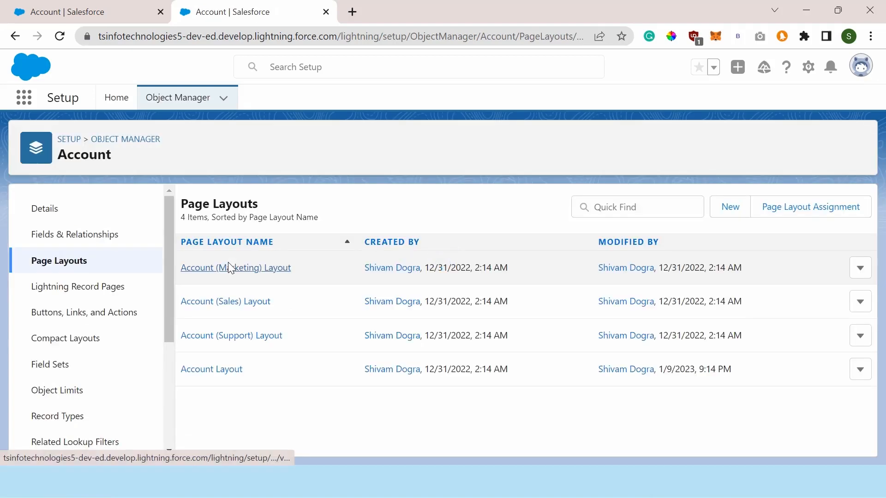
{"action": "left_click", "coordinate": [211, 375]}
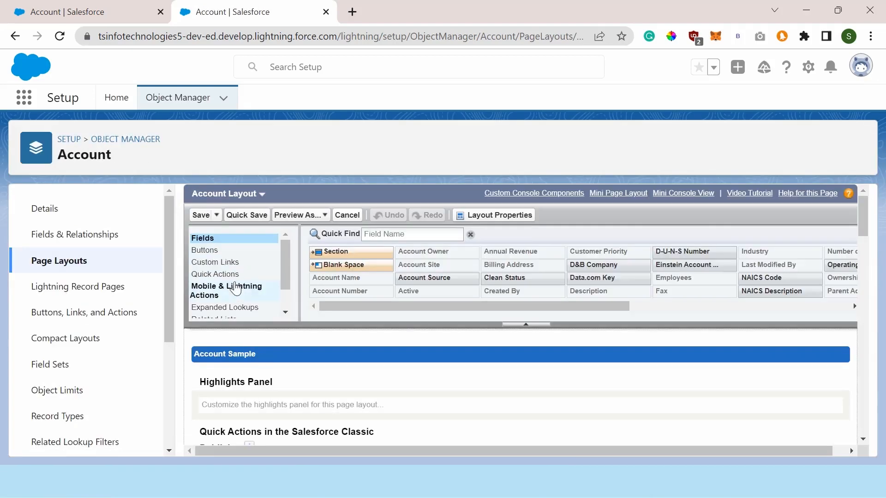
Step: Add the Log a Account action before Log a Call in the Salesforce Mobile and Lightning Experience Actions section, and save the page layout
{"action": "left_click", "coordinate": [232, 292]}
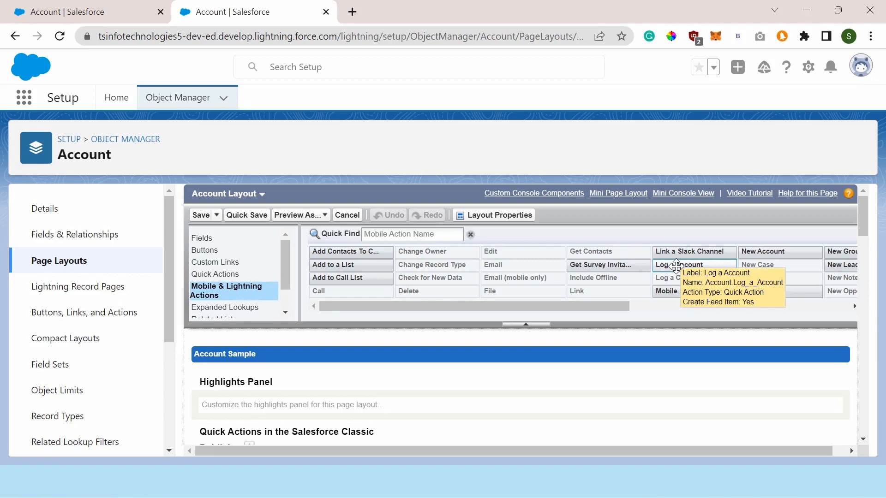
{"action": "scroll", "coordinate": [405, 390], "scroll_direction": "down", "scroll_amount": 5}
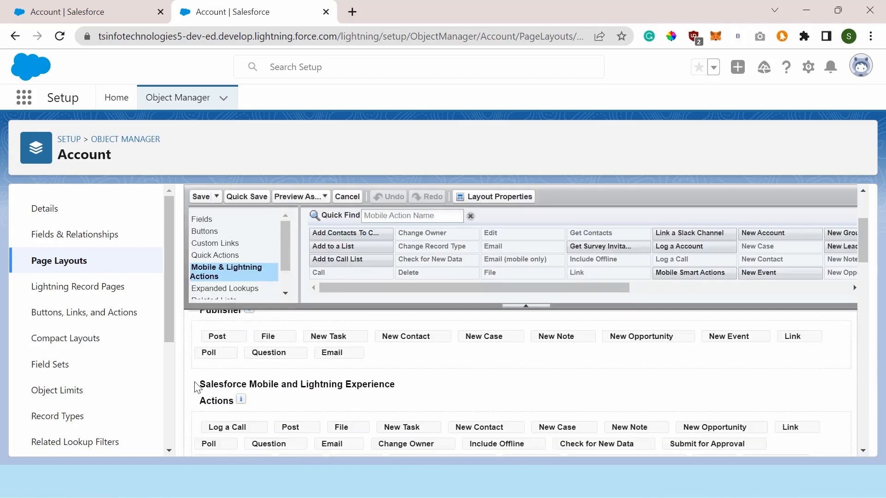
{"action": "left_click_drag", "start_coordinate": [194, 383], "coordinate": [385, 386]}
{"action": "left_click_drag", "start_coordinate": [393, 400], "coordinate": [395, 407]}
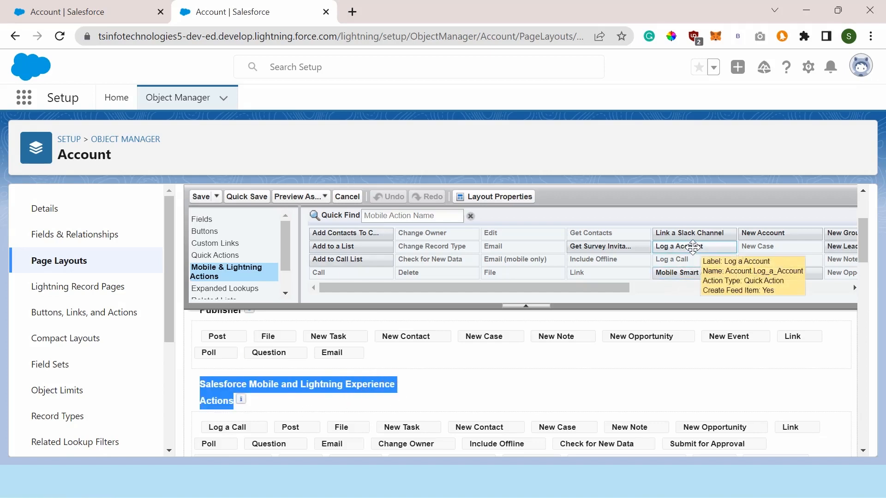
{"action": "mouse_move", "coordinate": [693, 247]}
{"action": "left_mouse_down"}
{"action": "mouse_move", "coordinate": [487, 388]}
{"action": "mouse_move", "coordinate": [196, 425]}
{"action": "mouse_move", "coordinate": [211, 431]}
{"action": "left_mouse_up"}
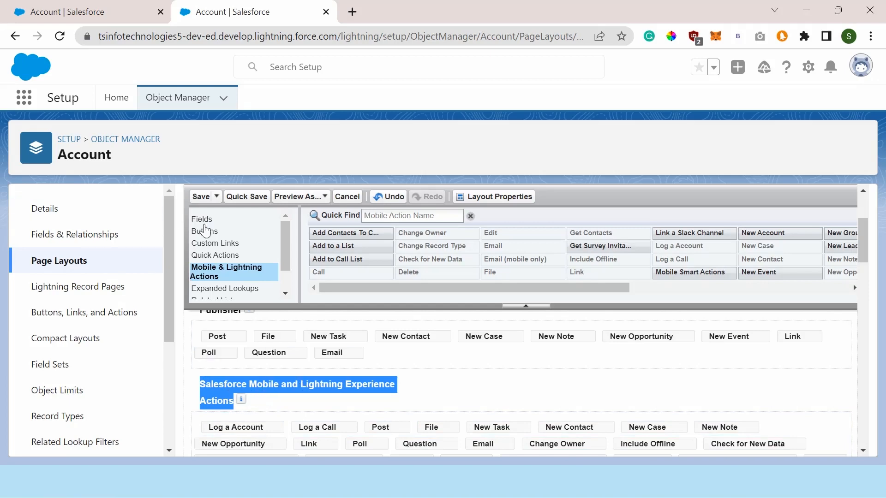
{"action": "left_click", "coordinate": [201, 197]}
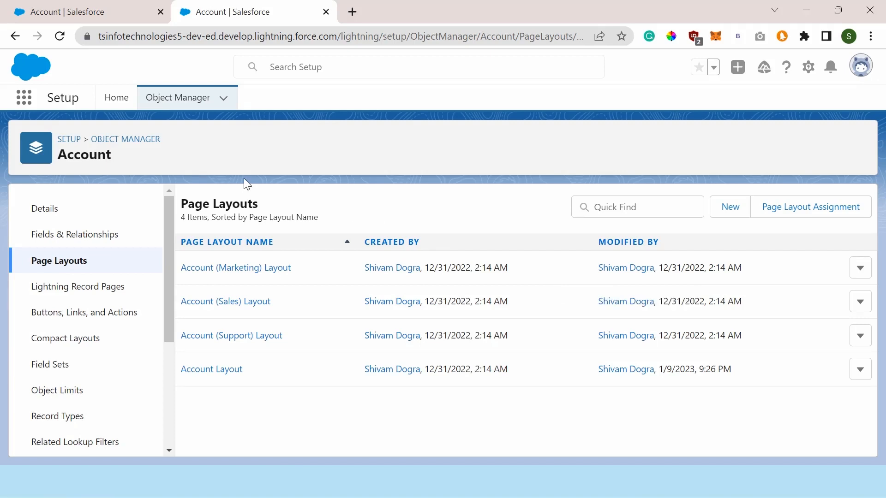
Step: Open the University of Arizona account record in the University Management app
{"action": "left_click", "coordinate": [809, 67]}
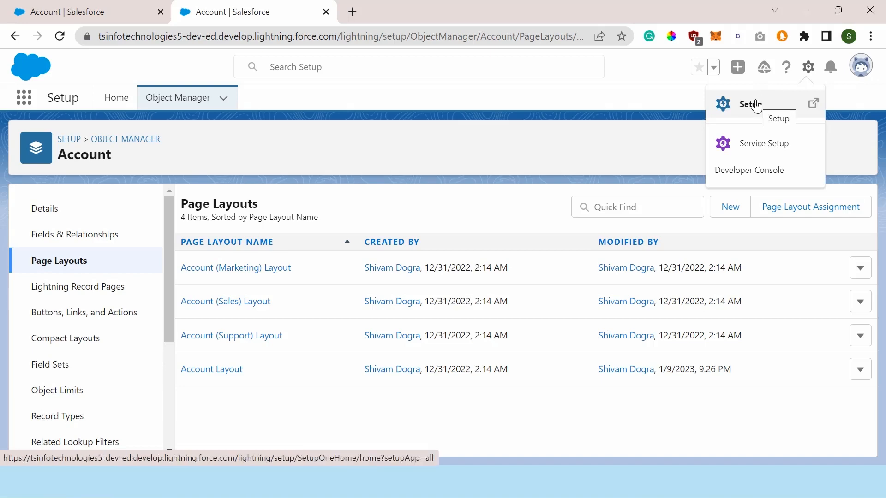
{"action": "left_click", "coordinate": [757, 105]}
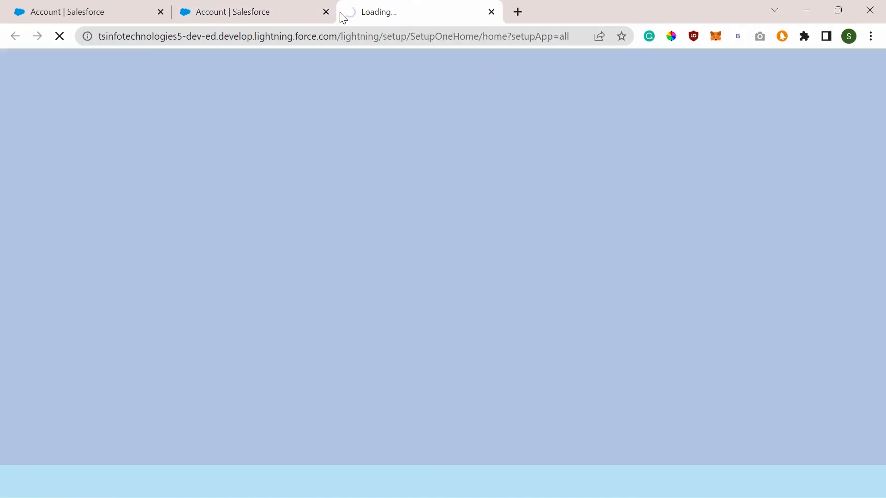
{"action": "left_click", "coordinate": [326, 11]}
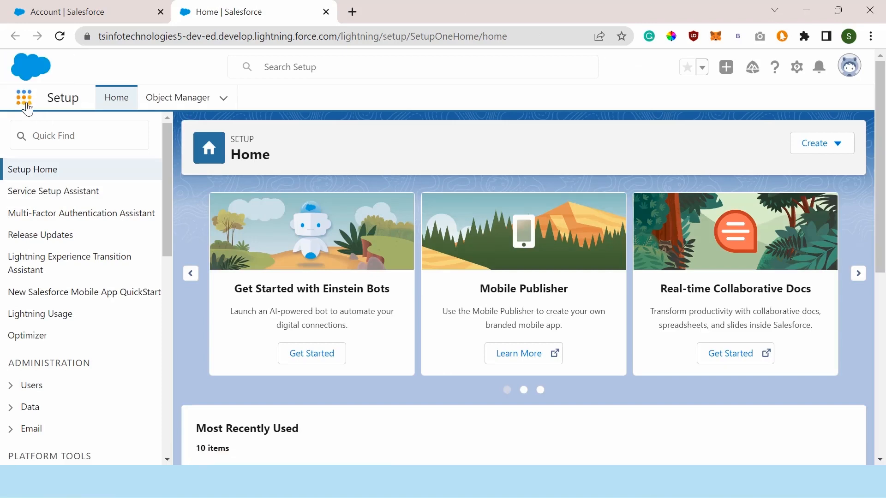
{"action": "left_click", "coordinate": [25, 98]}
{"action": "left_click", "coordinate": [36, 341]}
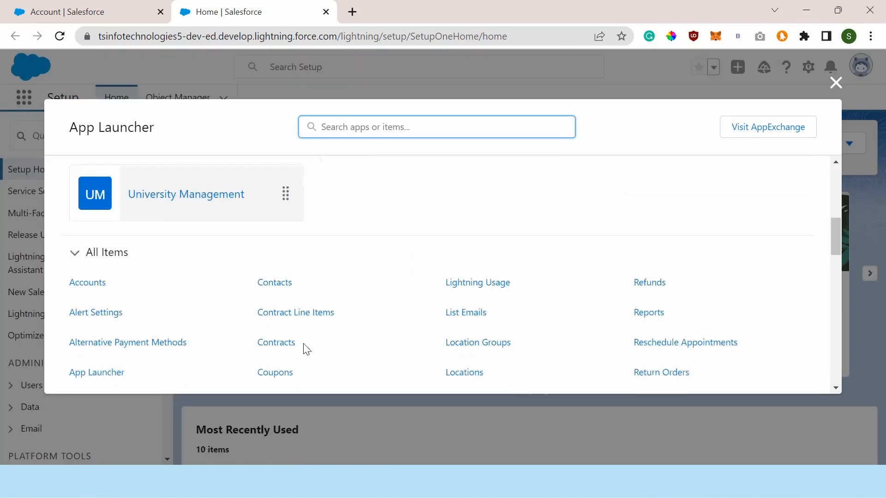
{"action": "left_click", "coordinate": [74, 262]}
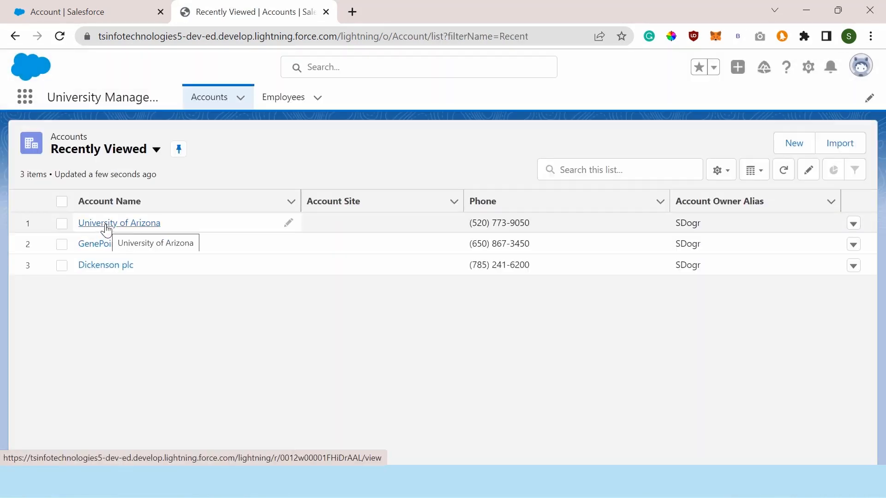
{"action": "left_click", "coordinate": [106, 226]}
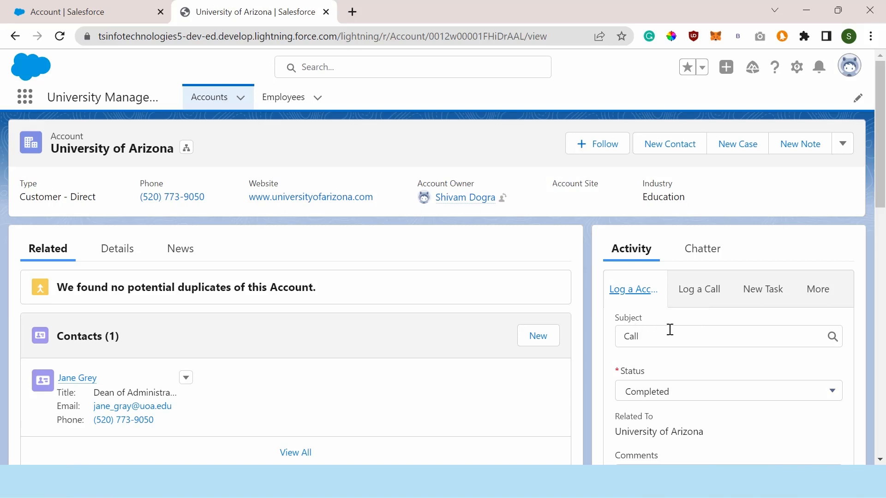
Step: Check the order of the Subject, Status, Related To, Comments and Name fields in the record's Log a Account action
{"action": "left_click_drag", "start_coordinate": [613, 316], "coordinate": [643, 315]}
{"action": "scroll", "coordinate": [643, 316], "scroll_direction": "down", "scroll_amount": 1}
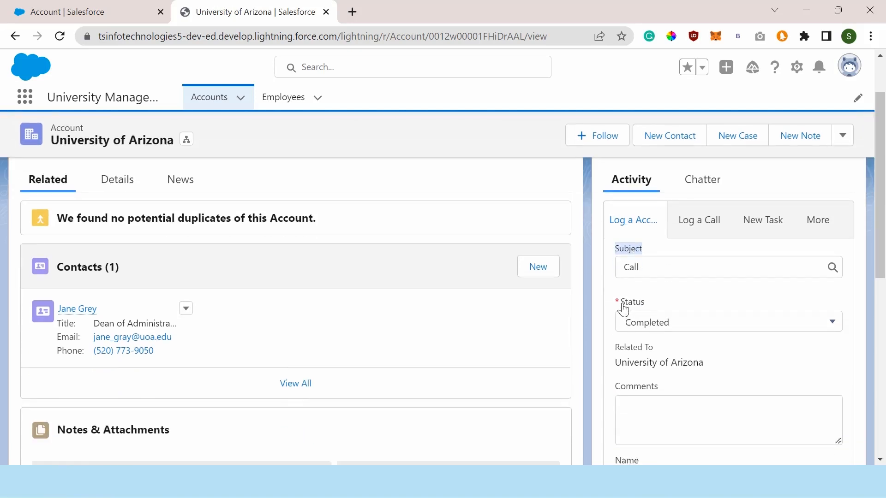
{"action": "left_click_drag", "start_coordinate": [617, 302], "coordinate": [658, 302]}
{"action": "left_click_drag", "start_coordinate": [615, 346], "coordinate": [658, 350]}
{"action": "scroll", "coordinate": [614, 320], "scroll_direction": "down", "scroll_amount": 1}
{"action": "left_click_drag", "start_coordinate": [642, 318], "coordinate": [658, 320]}
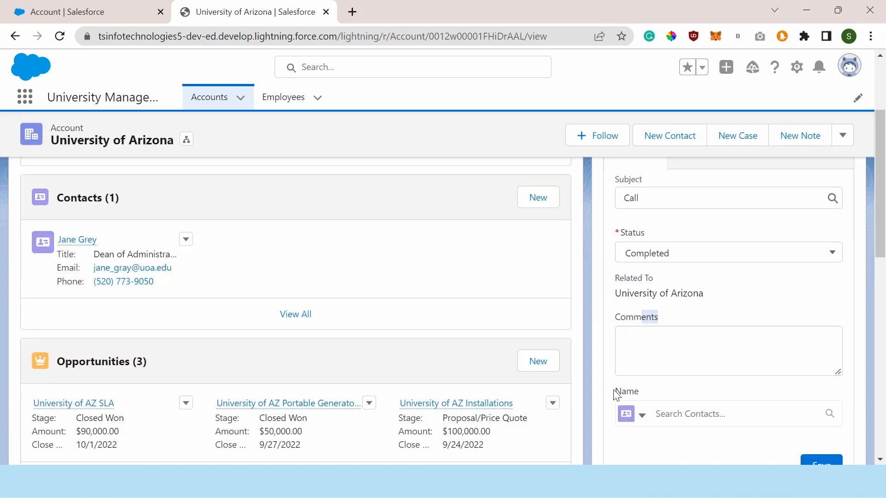
{"action": "left_click", "coordinate": [611, 385]}
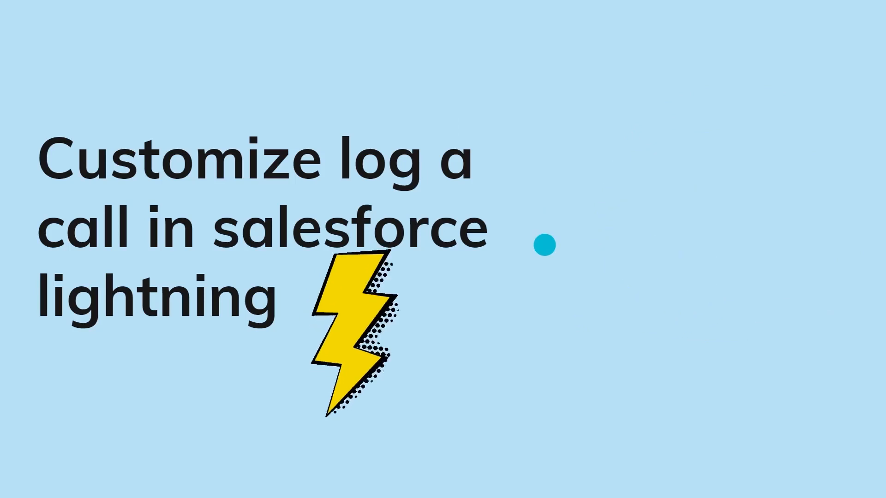